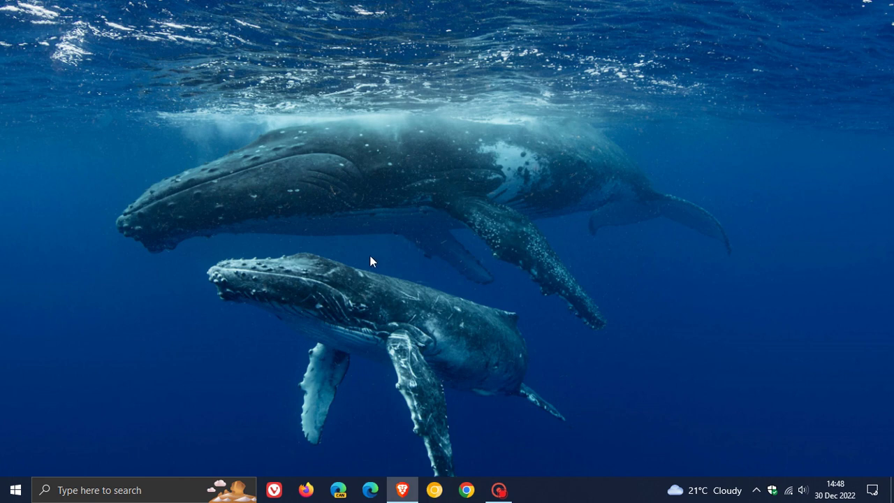
# - Check the Start menu and its power options, then dismiss both
pyautogui.click(10, 496)
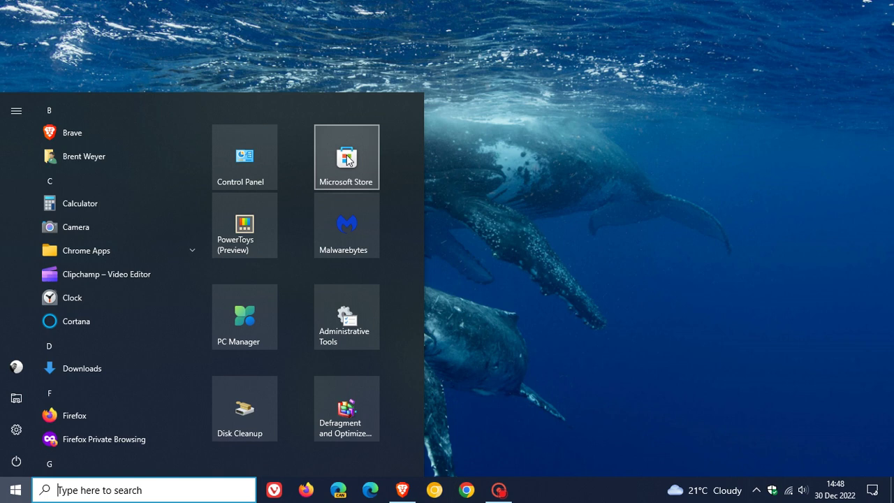
pyautogui.click(518, 224)
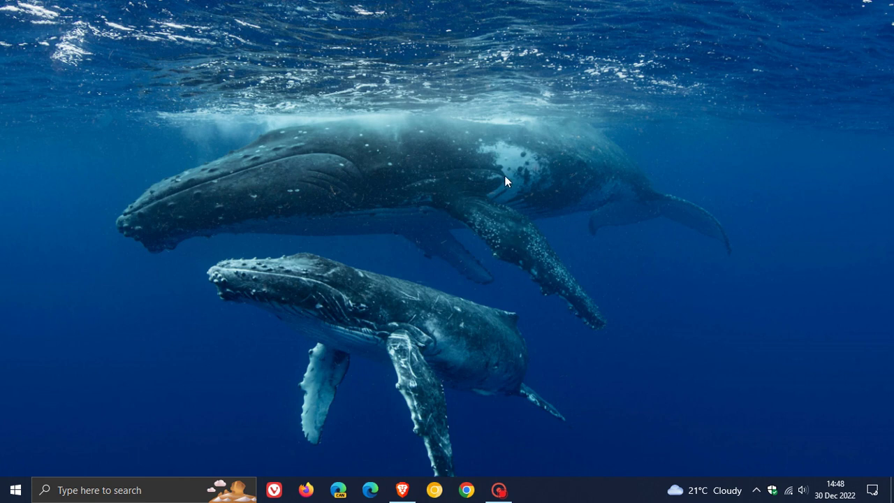
pyautogui.click(16, 489)
pyautogui.click(16, 461)
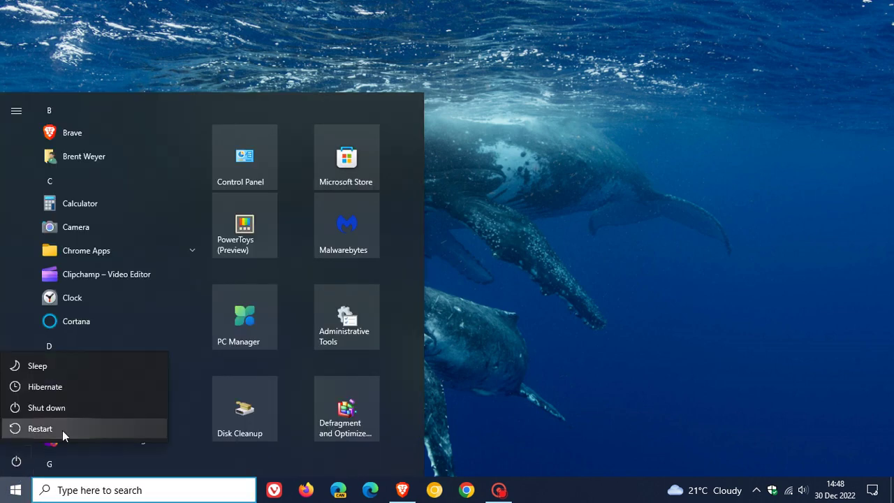
pyautogui.press('Escape')
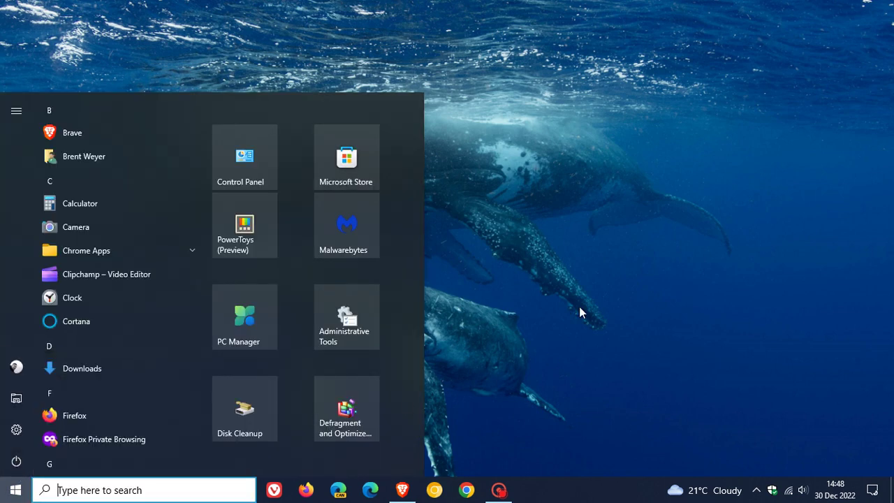
pyautogui.click(572, 251)
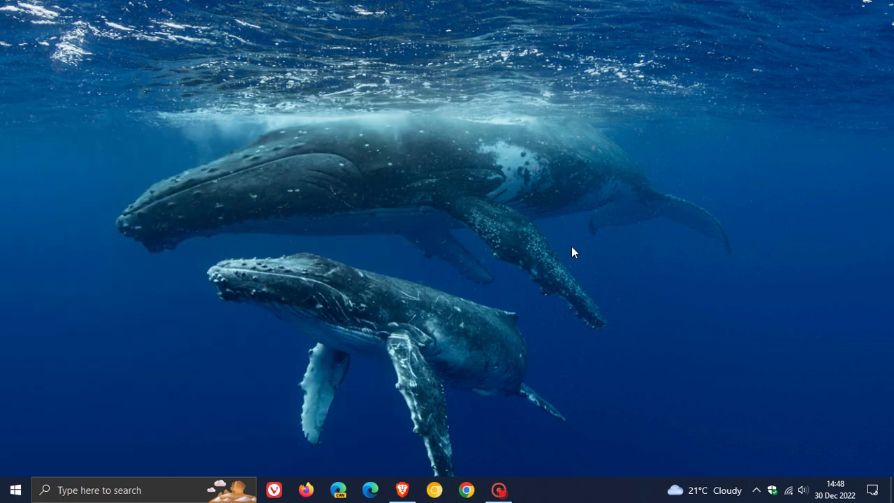
# - Run Disk Cleanup on the OS (C:) drive and close it without deleting files
pyautogui.click(11, 480)
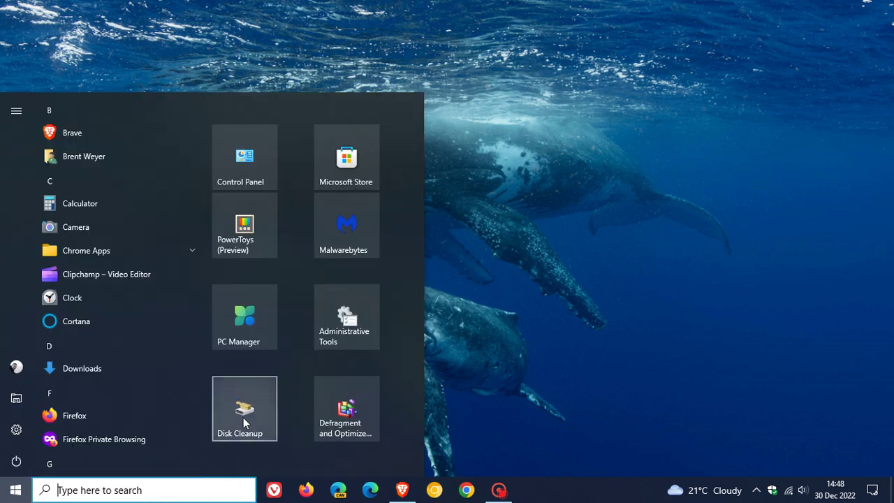
pyautogui.click(236, 432)
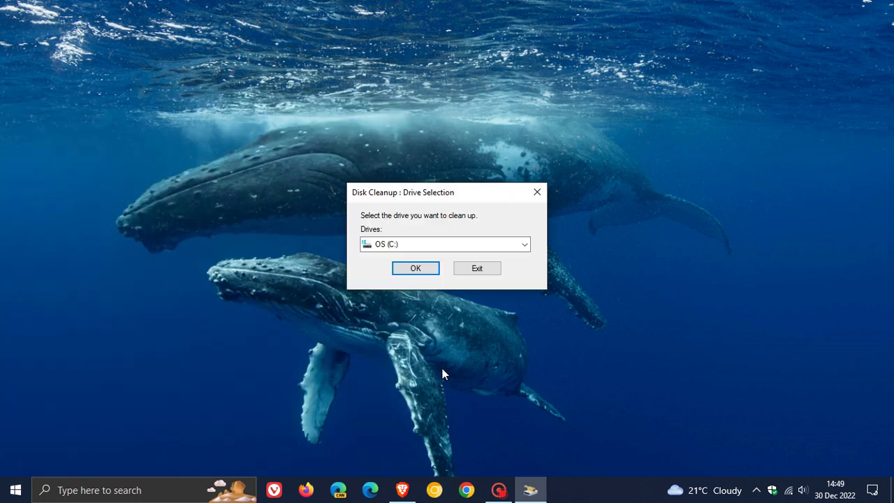
pyautogui.click(121, 483)
pyautogui.click(593, 346)
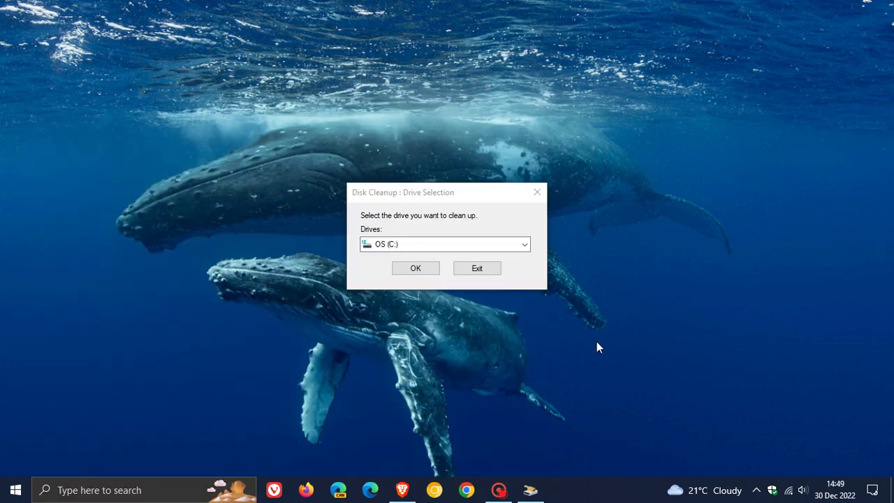
pyautogui.click(417, 272)
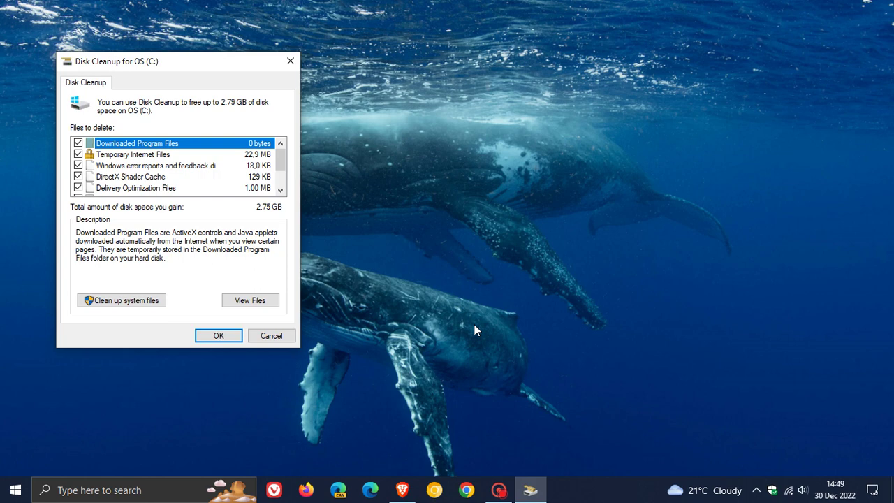
pyautogui.moveTo(226, 61); pyautogui.dragTo(480, 108)
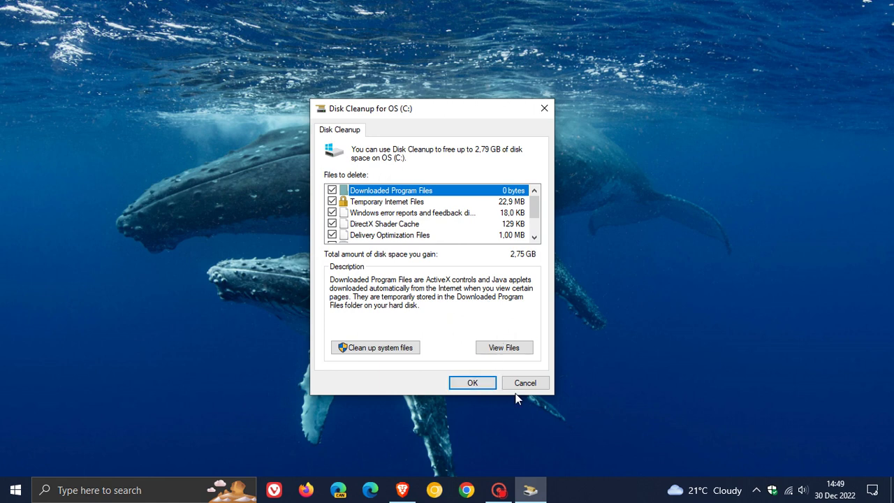
pyautogui.click(536, 385)
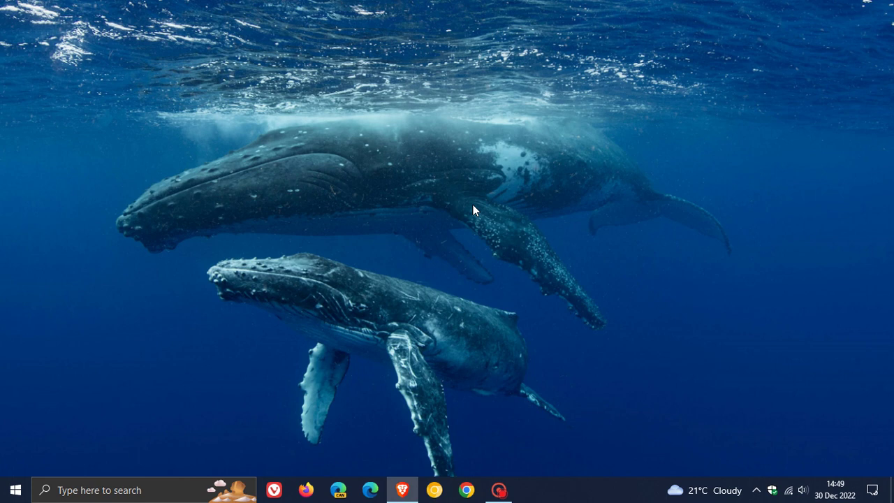
# - Reopen Start to view the Restart power option, then close the menu
pyautogui.click(17, 486)
pyautogui.click(16, 461)
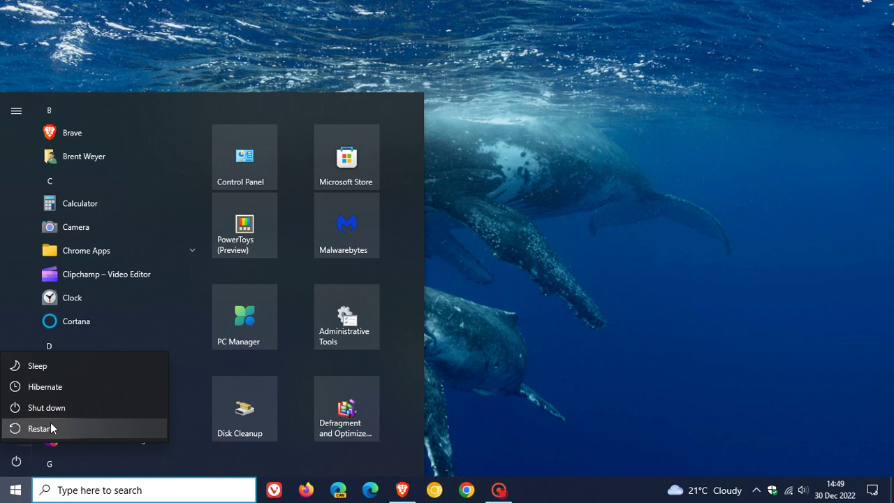
pyautogui.click(542, 353)
pyautogui.click(554, 272)
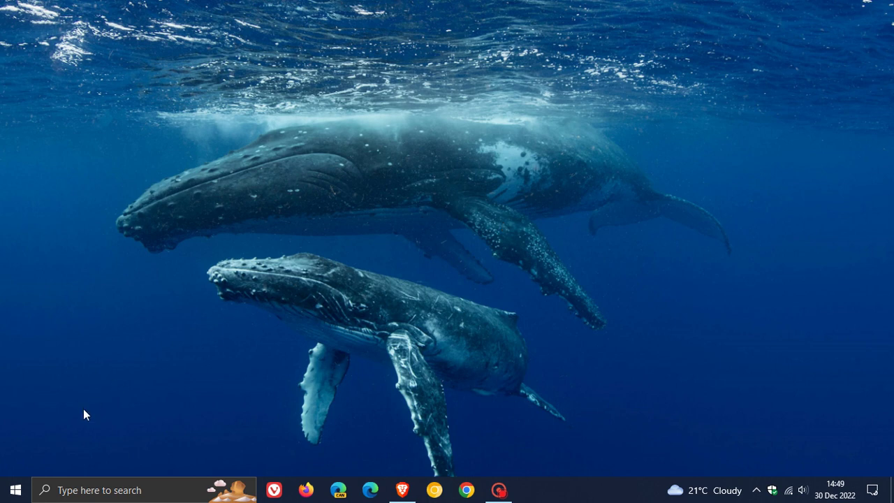
# - Type sfc /scannow in Windows PowerShell (Admin) from the Start right-click menu, then close it
pyautogui.click(15, 490)
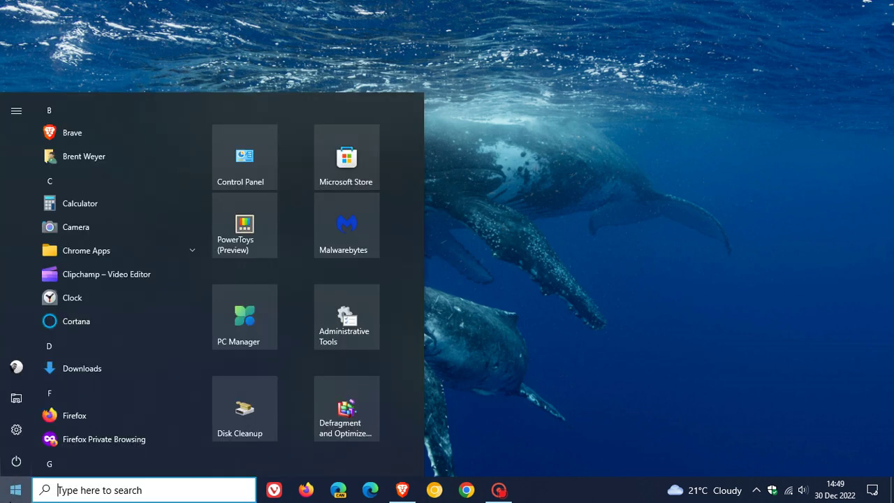
pyautogui.click(489, 319)
pyautogui.rightClick(15, 489)
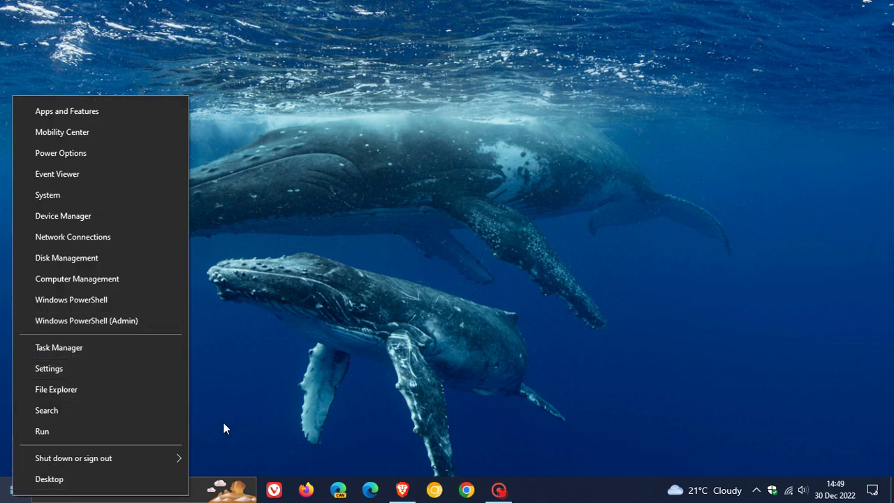
pyautogui.click(125, 320)
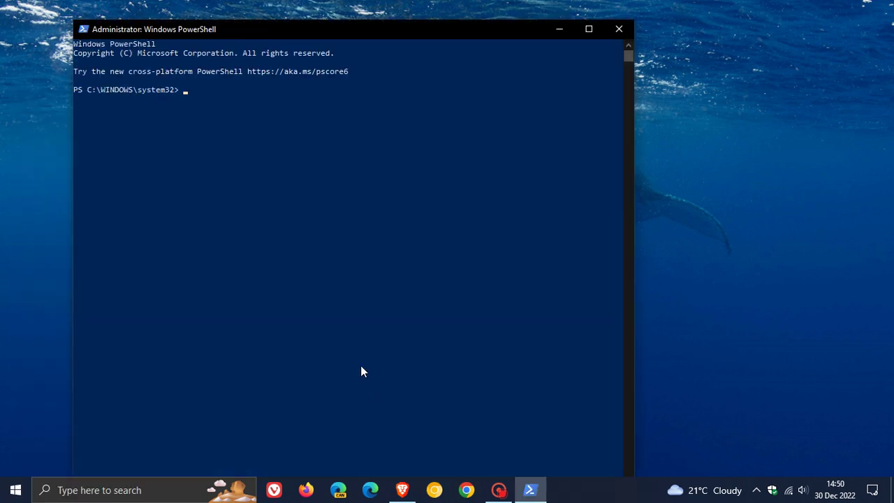
pyautogui.write('sfc /scannow')
pyautogui.click(619, 29)
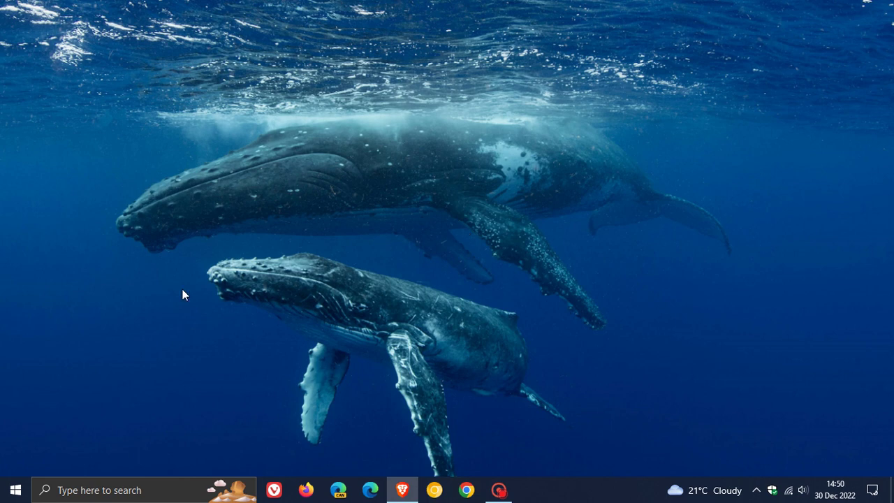
# - Open the OS (C:) drive in File Explorer and turn on hidden items
pyautogui.click(15, 489)
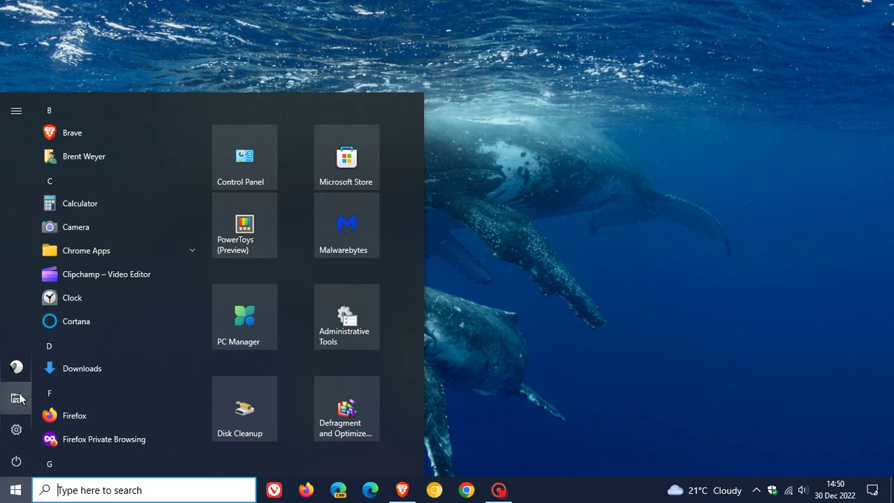
pyautogui.click(17, 398)
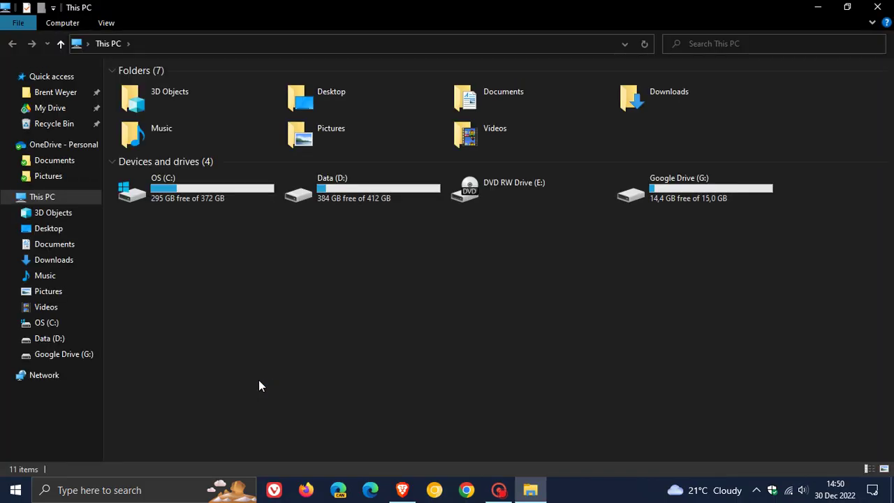
pyautogui.doubleClick(203, 187)
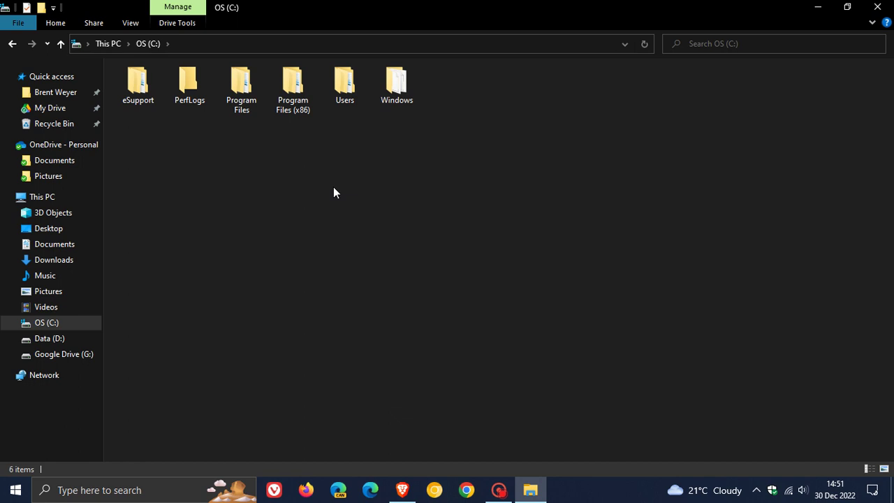
pyautogui.click(129, 23)
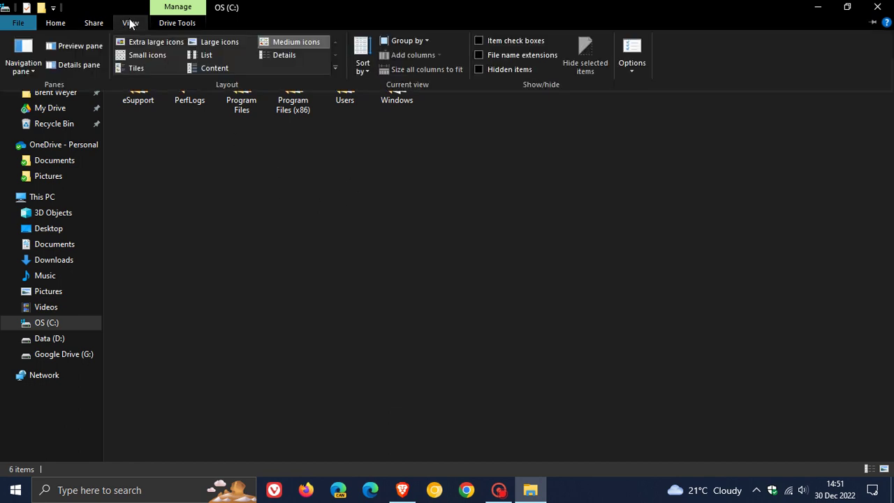
pyautogui.click(479, 69)
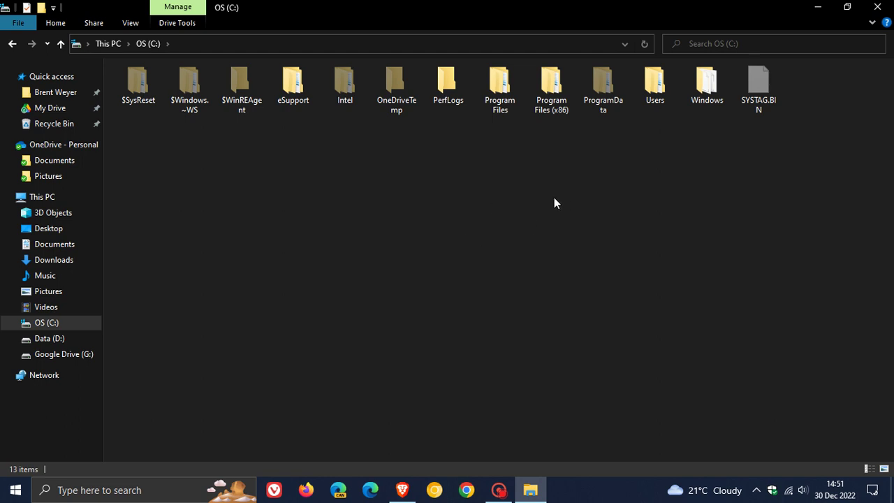
# - Browse Users > profile > AppData > Local to find IconCache, then close File Explorer
pyautogui.doubleClick(665, 81)
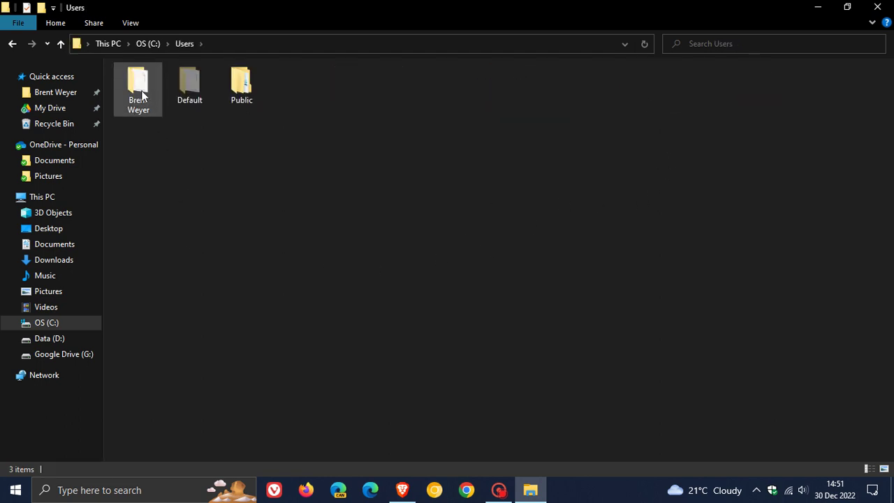
pyautogui.doubleClick(141, 90)
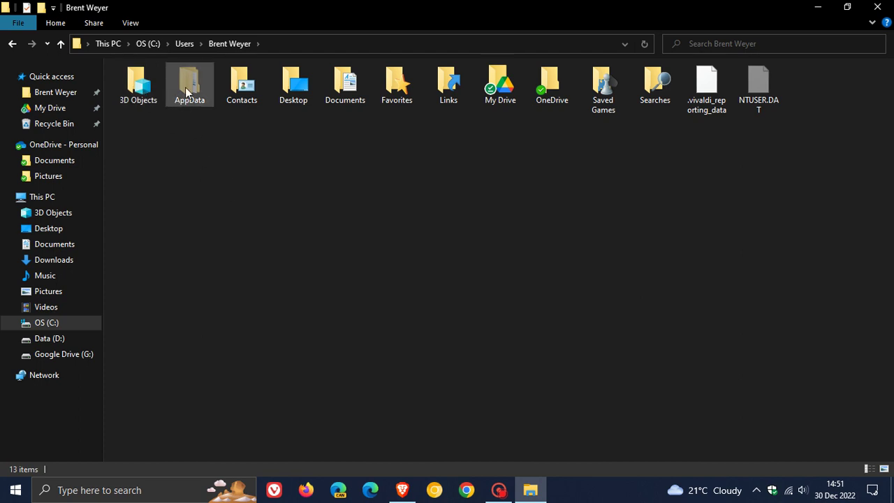
pyautogui.doubleClick(187, 91)
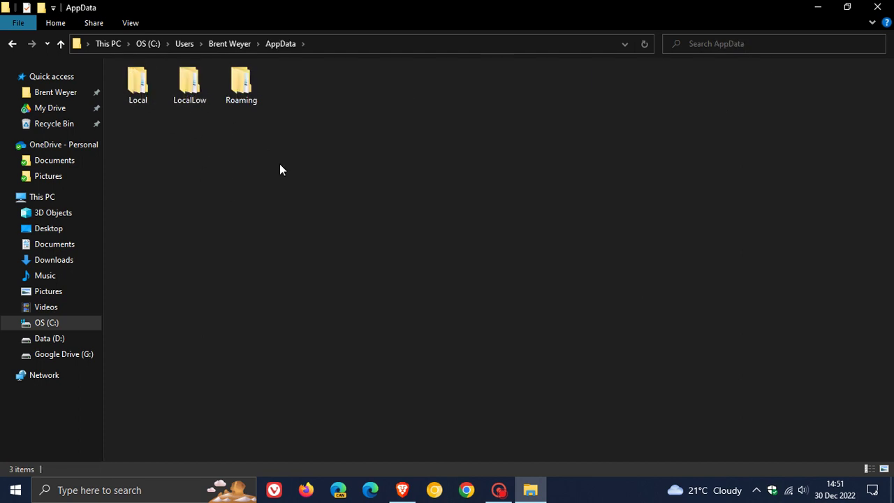
pyautogui.doubleClick(140, 89)
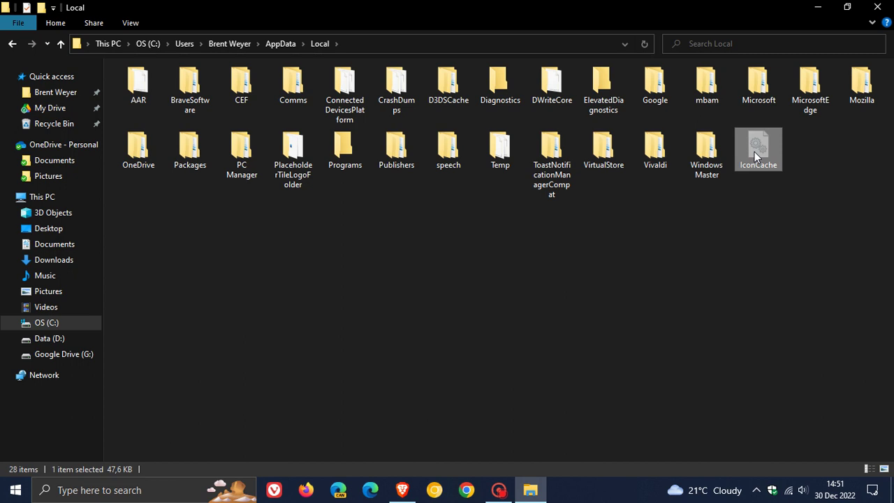
pyautogui.click(547, 276)
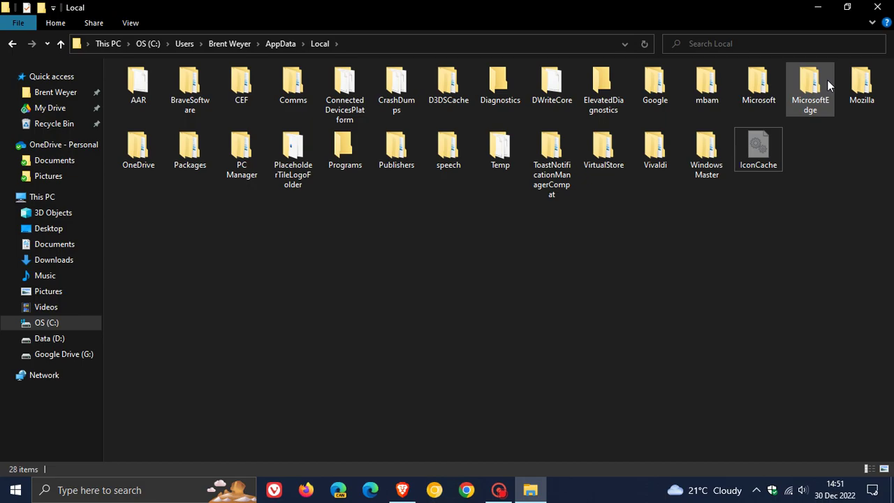
pyautogui.click(877, 7)
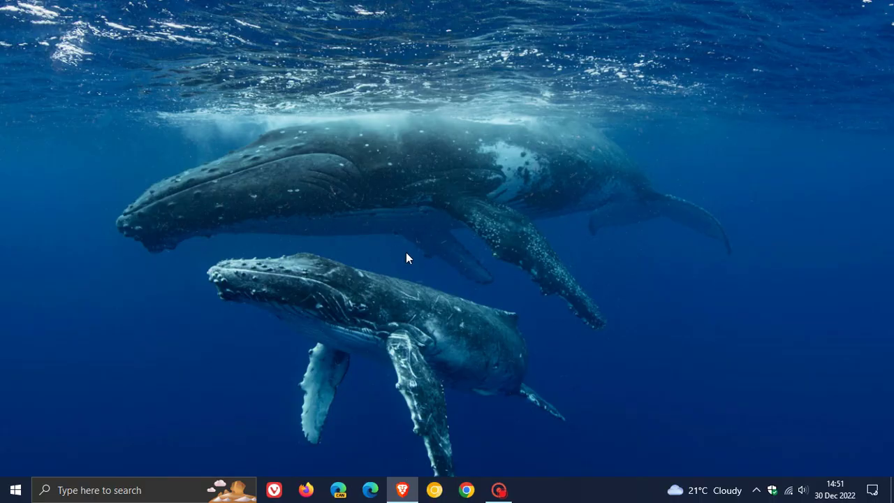
# - View and dismiss the power choices, then reopen Start showing the Microsoft Store and Control Panel tiles
pyautogui.click(15, 490)
pyautogui.click(15, 461)
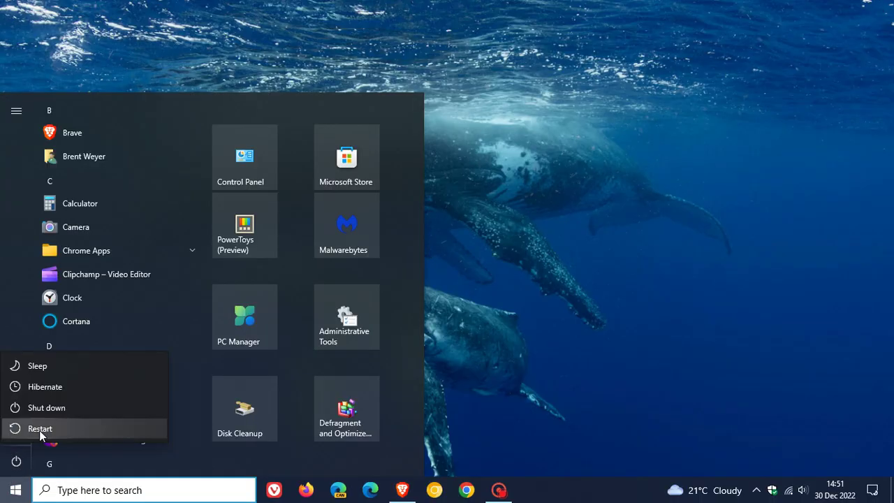
pyautogui.click(603, 329)
pyautogui.click(603, 331)
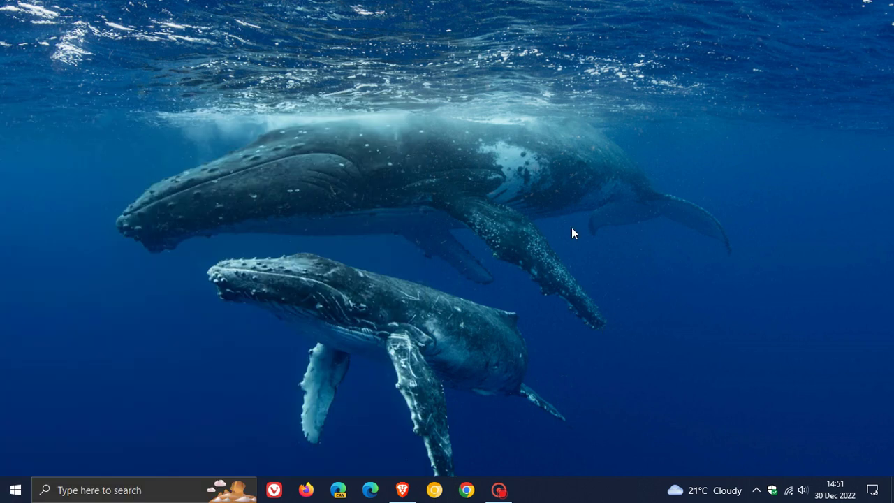
pyautogui.click(13, 491)
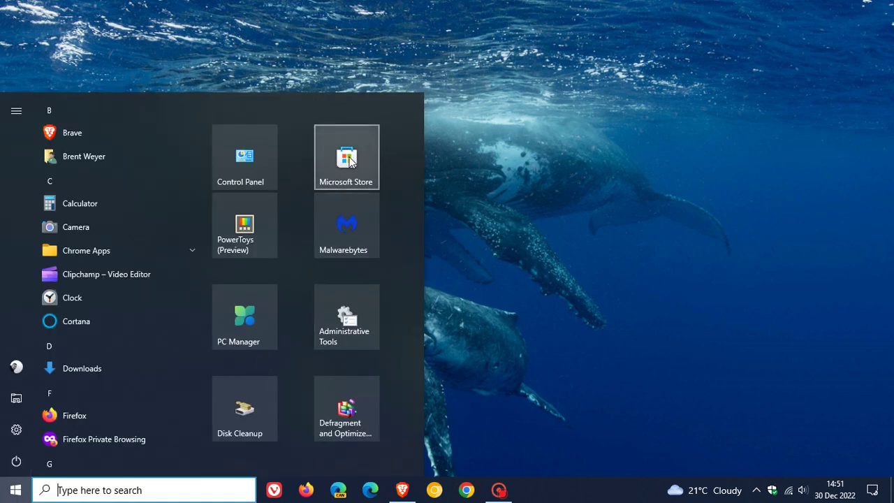
pyautogui.click(549, 227)
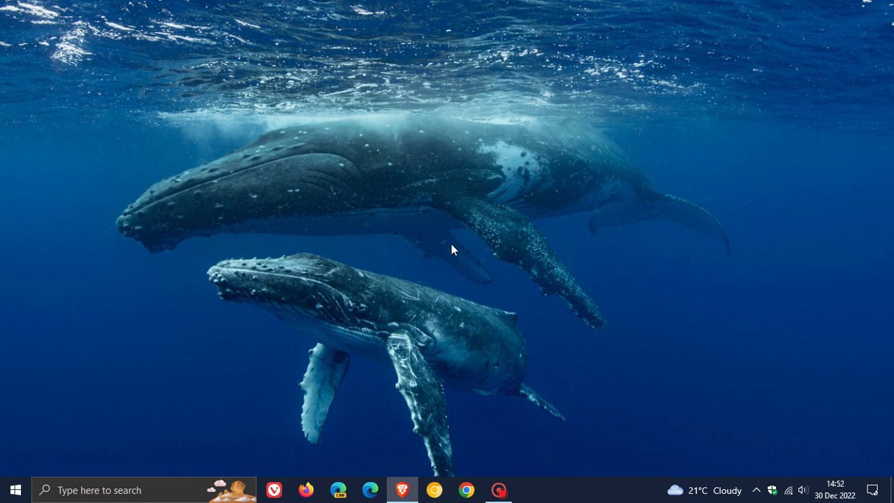
pyautogui.click(15, 490)
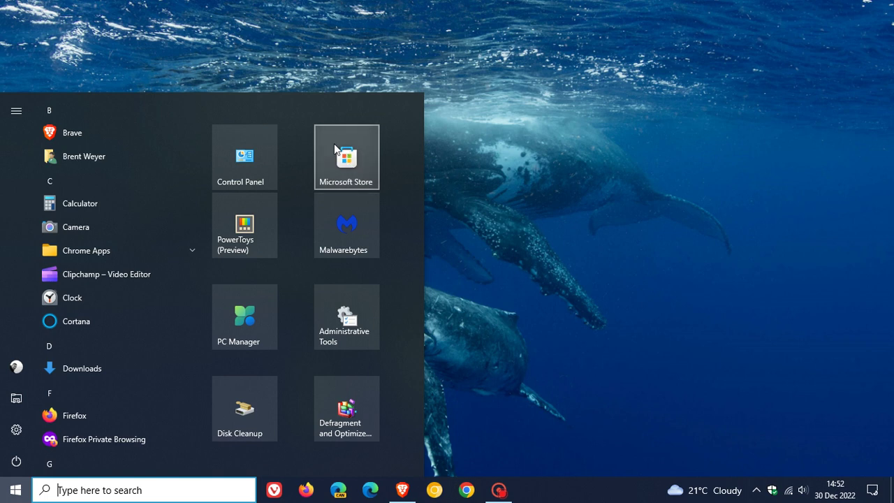
# - Open Microsoft Store's App settings from its tile, scroll to Repair and Reset, then close Settings
pyautogui.rightClick(341, 155)
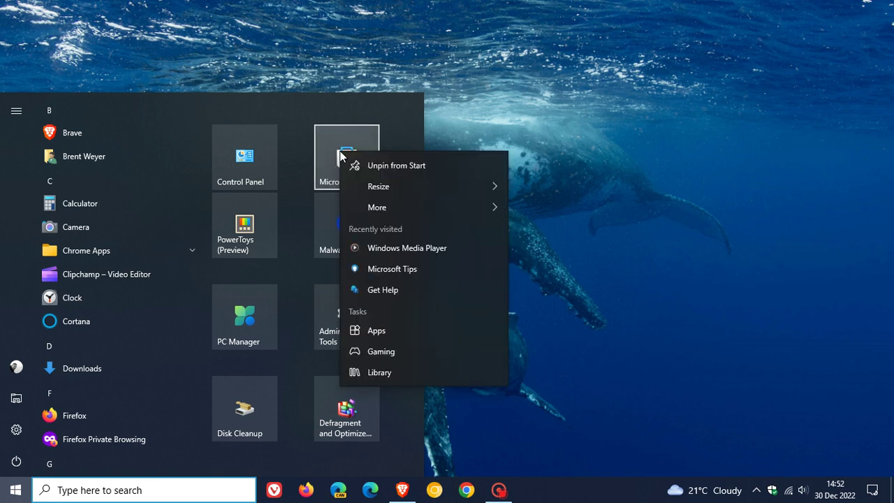
pyautogui.moveTo(393, 208)
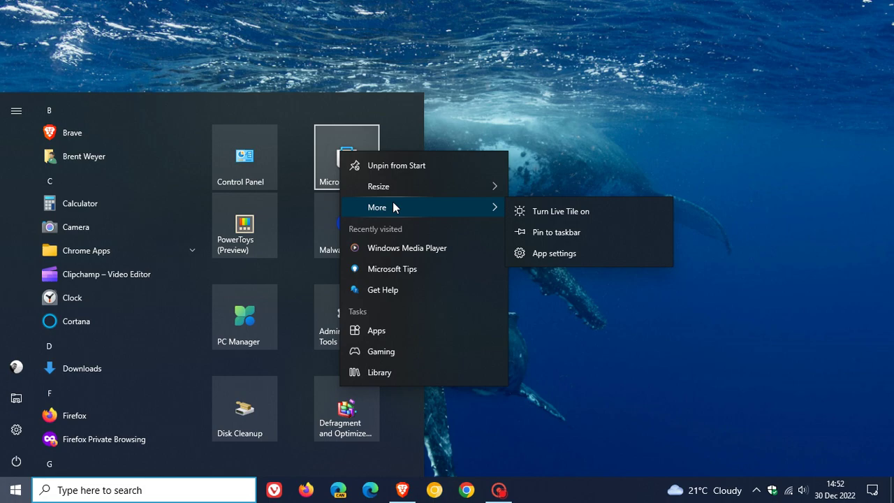
pyautogui.click(545, 252)
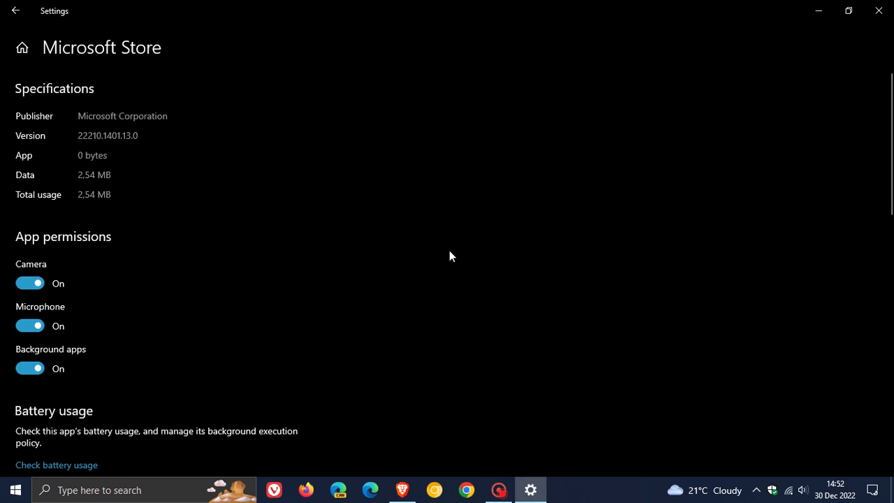
pyautogui.scroll(-10, 446, 253)
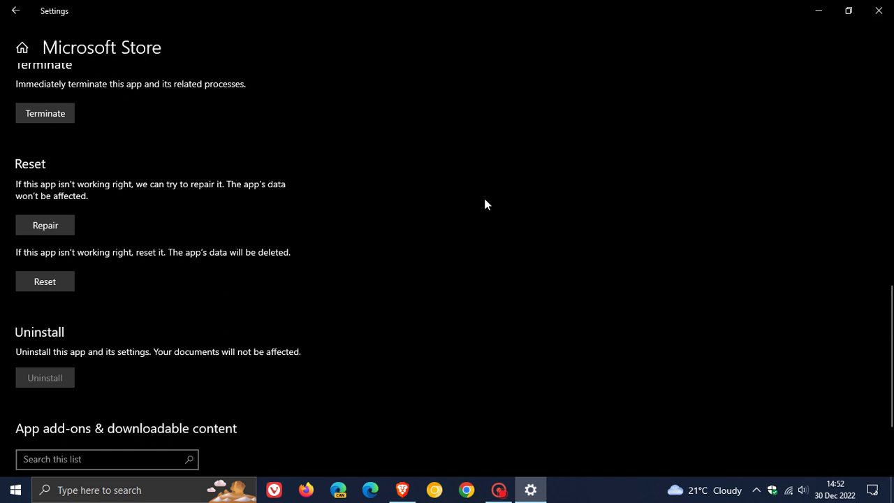
pyautogui.click(15, 489)
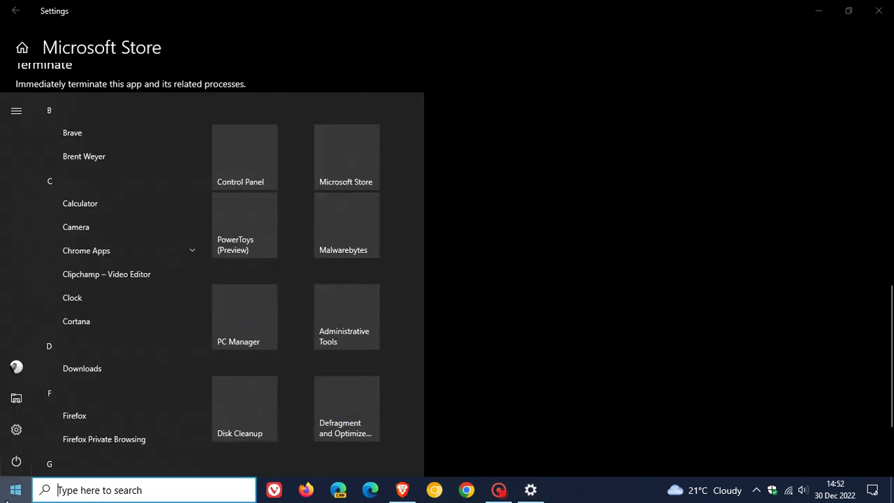
pyautogui.click(624, 257)
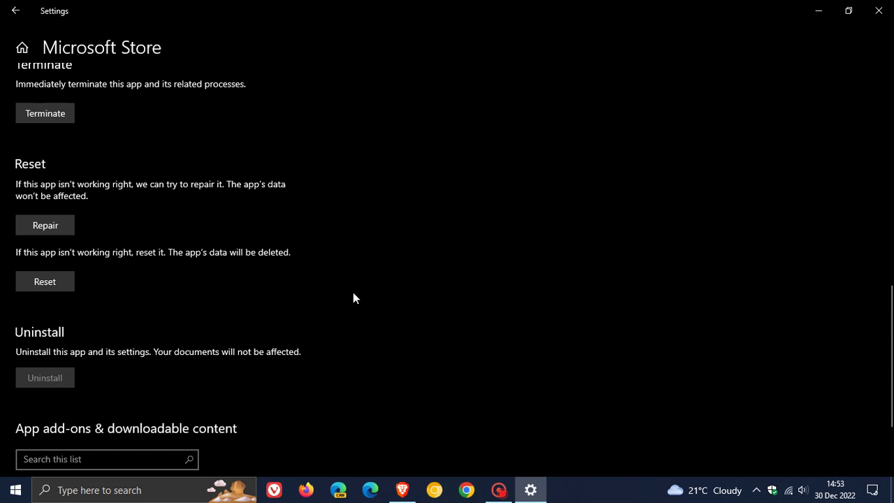
pyautogui.click(882, 13)
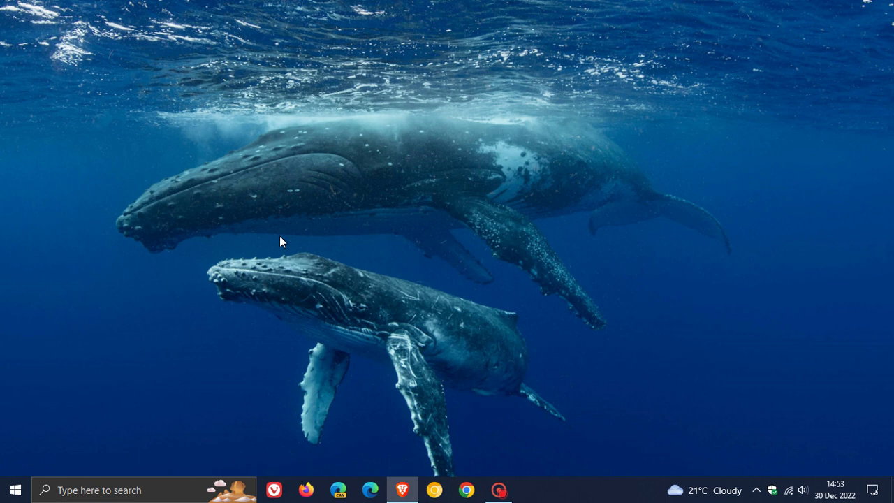
pyautogui.click(15, 491)
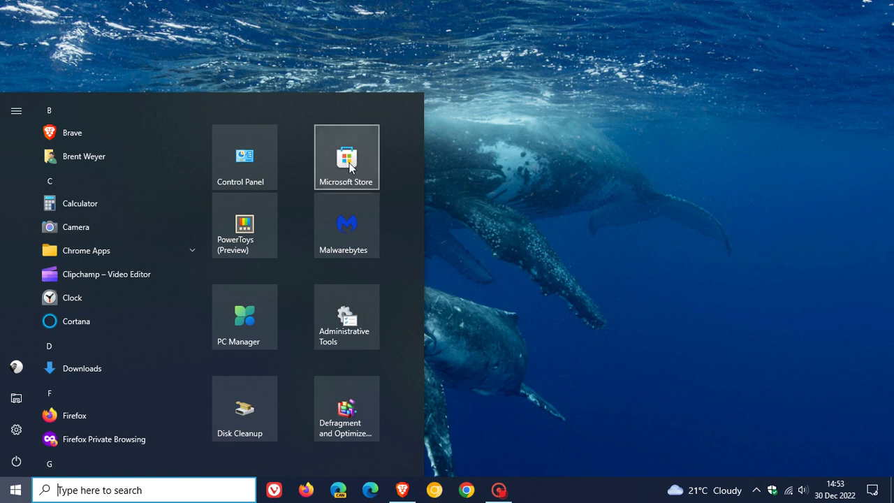
pyautogui.click(558, 225)
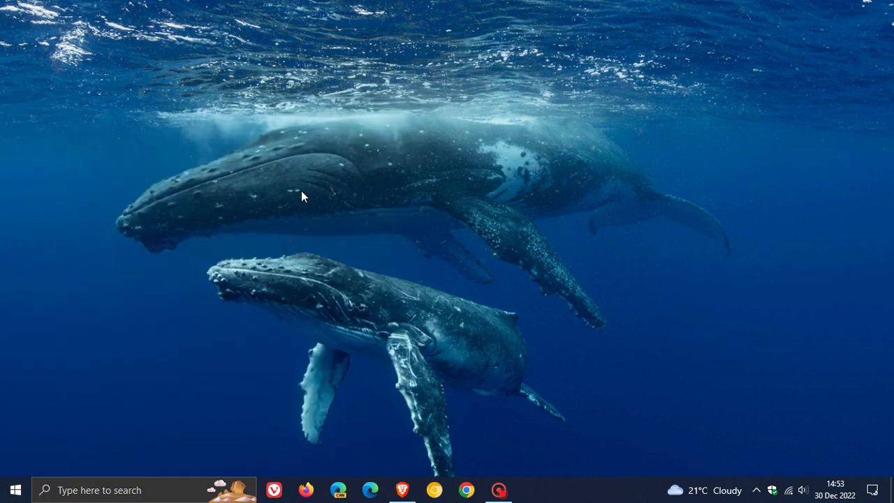